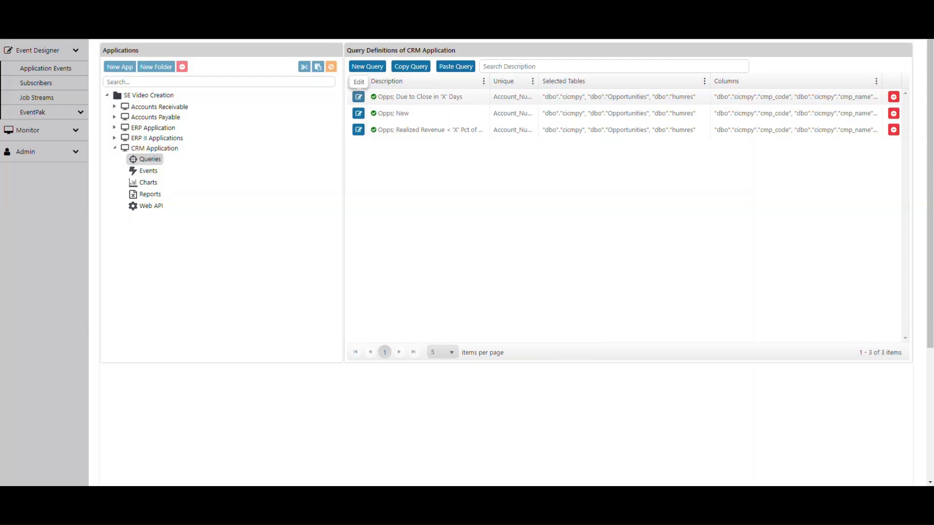
# Open the query "Opps; Due to Close in 'X' Days" for editing and start a calculated column for it
pyautogui.click(359, 97)
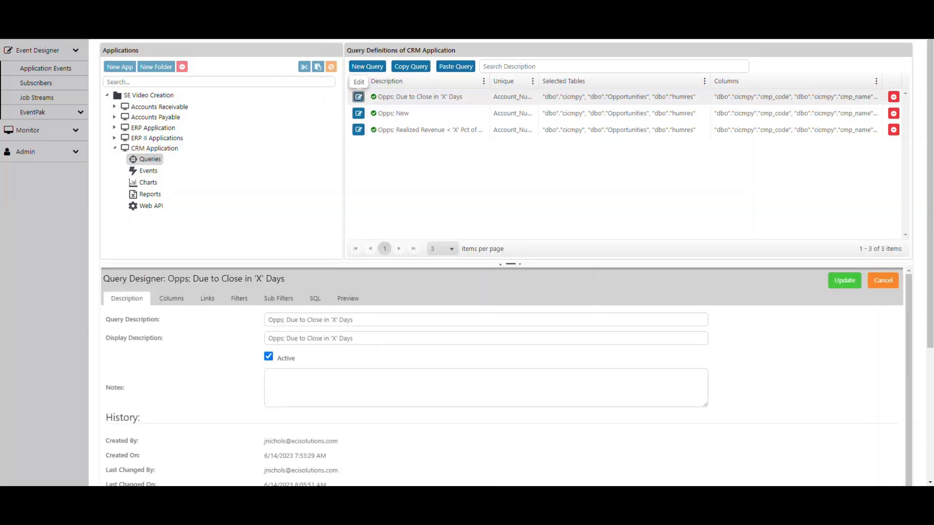
pyautogui.click(182, 297)
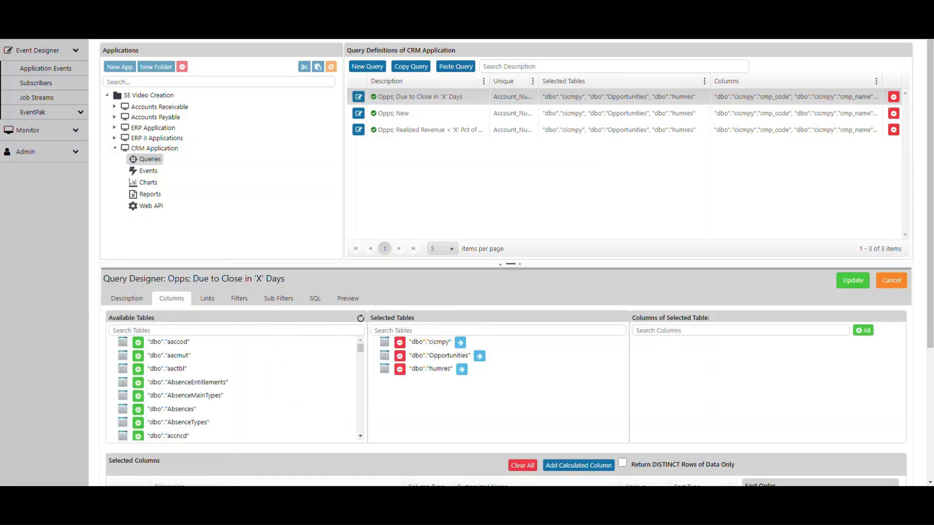
pyautogui.scroll(-1, 348, 299)
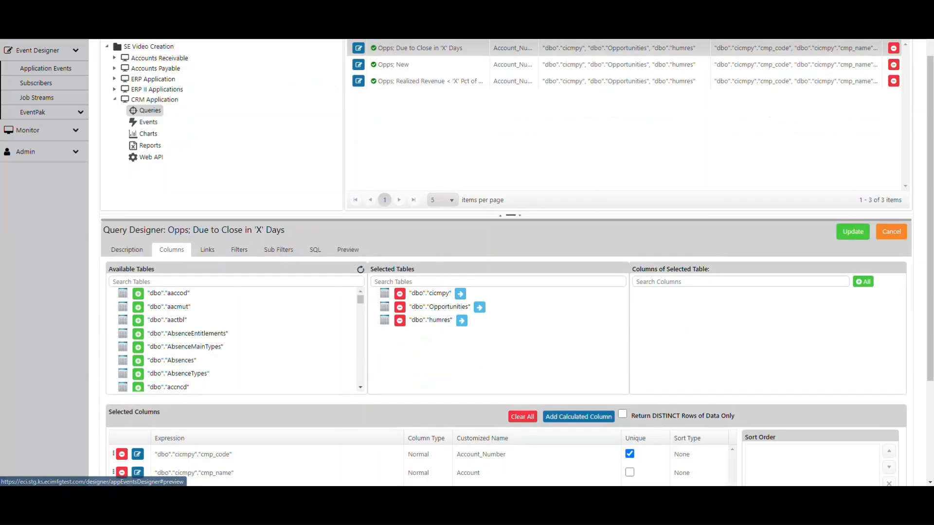
pyautogui.click(579, 417)
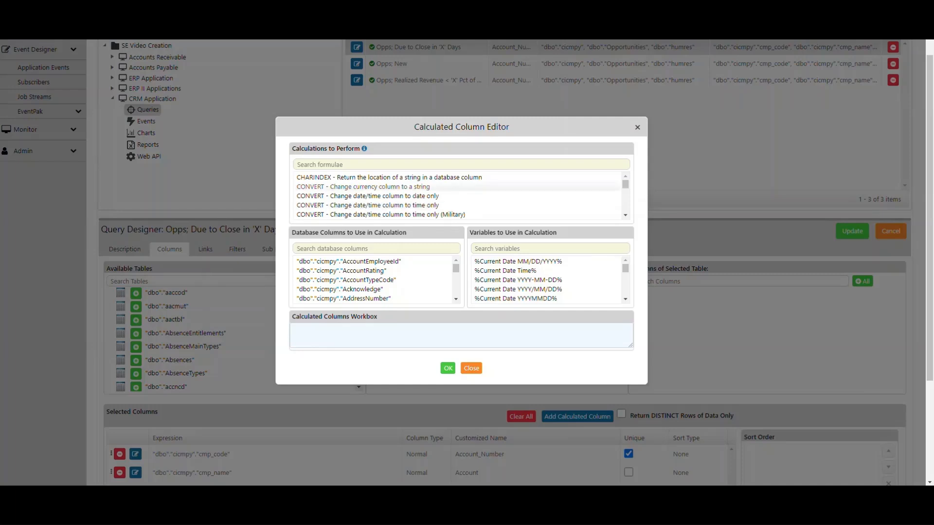
# Insert the formula "DATEDIFF - Difference in Days between two dates" into the calculated column
pyautogui.scroll(-2, 457, 194)
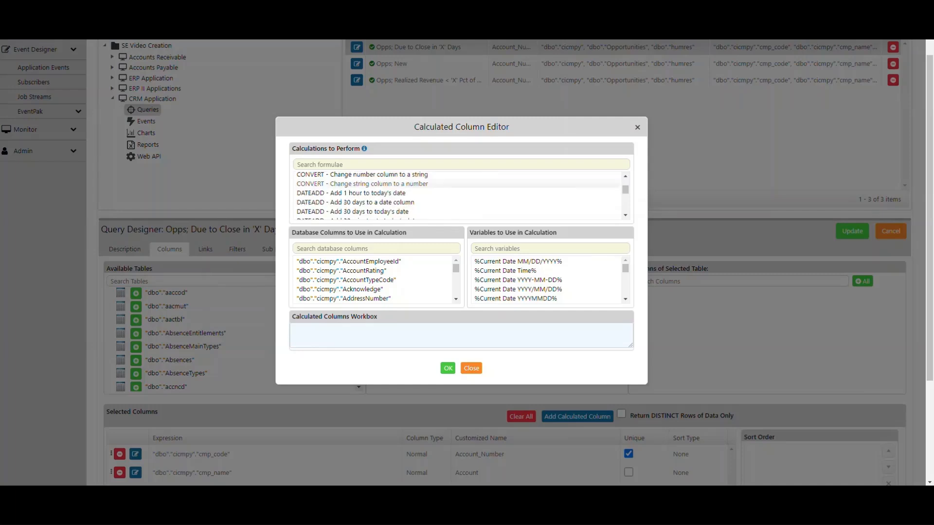
pyautogui.scroll(-5, 457, 194)
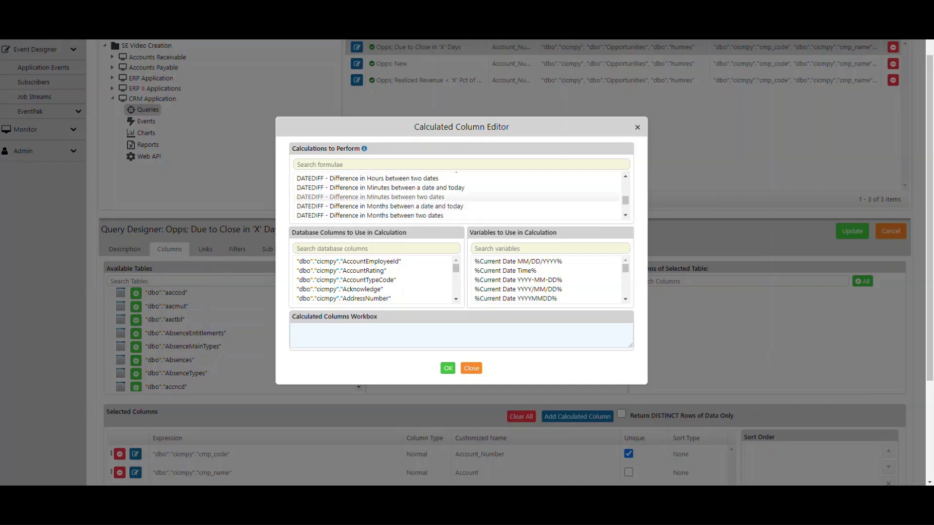
pyautogui.press('ctrl')
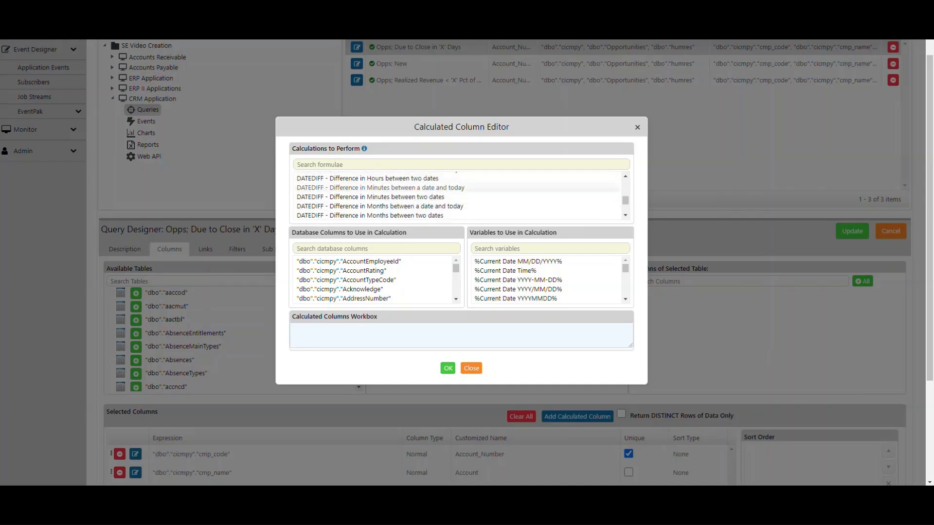
pyautogui.scroll(2, 364, 206)
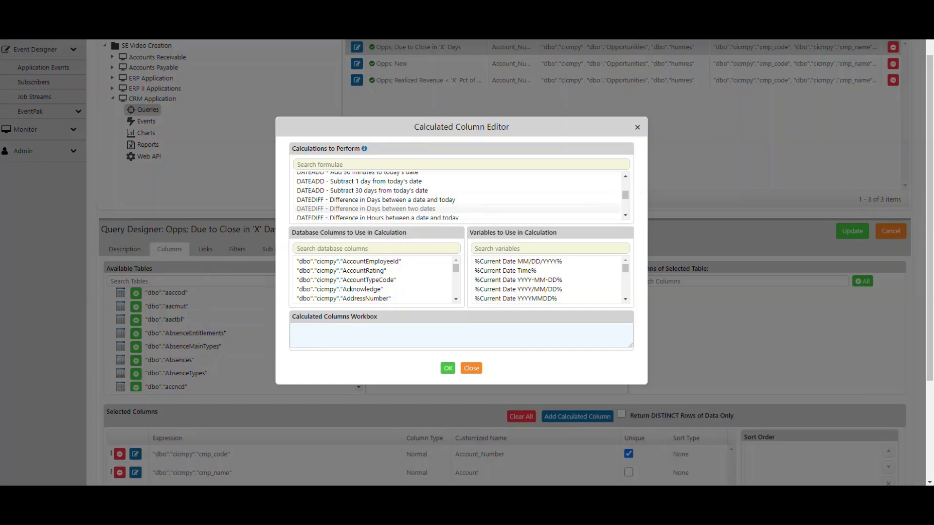
pyautogui.click(366, 209)
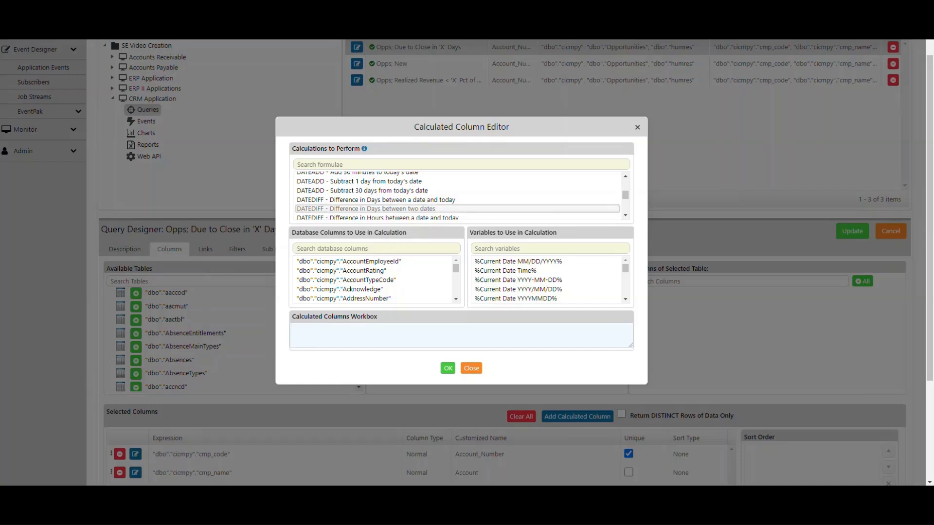
pyautogui.click(377, 210)
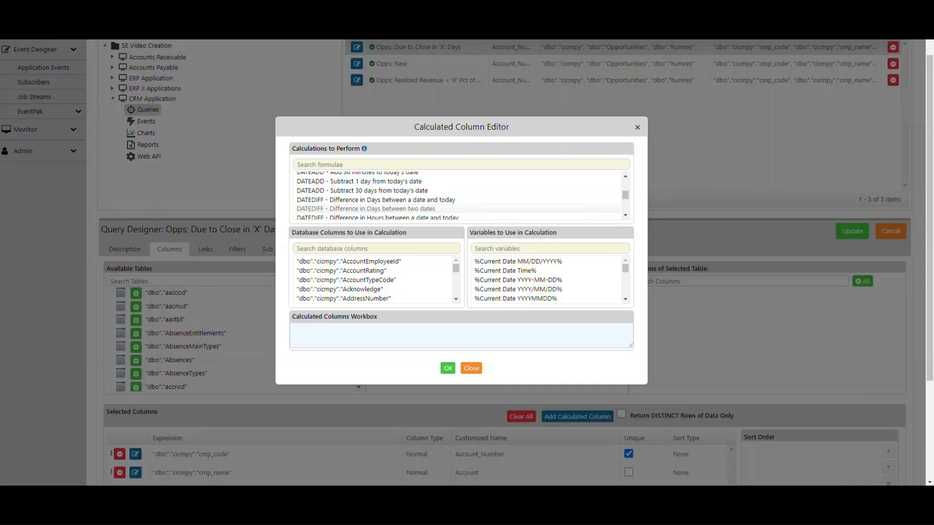
pyautogui.doubleClick(377, 209)
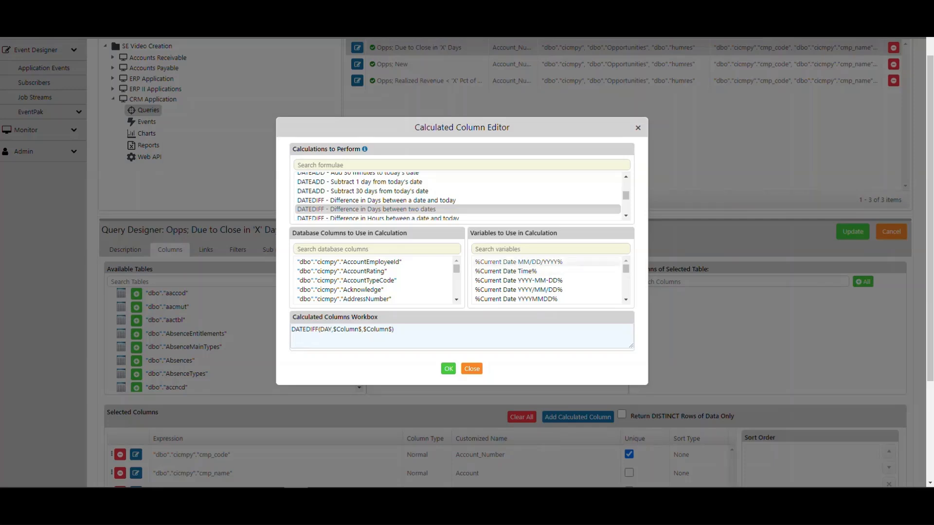
# Complete the DATEDIFF formula with %Current Date MM/DD/YYYY% and "dbo"."Opportunities"."PlannedEndDate" as its two dates, and accept the calculated column
pyautogui.click(527, 263)
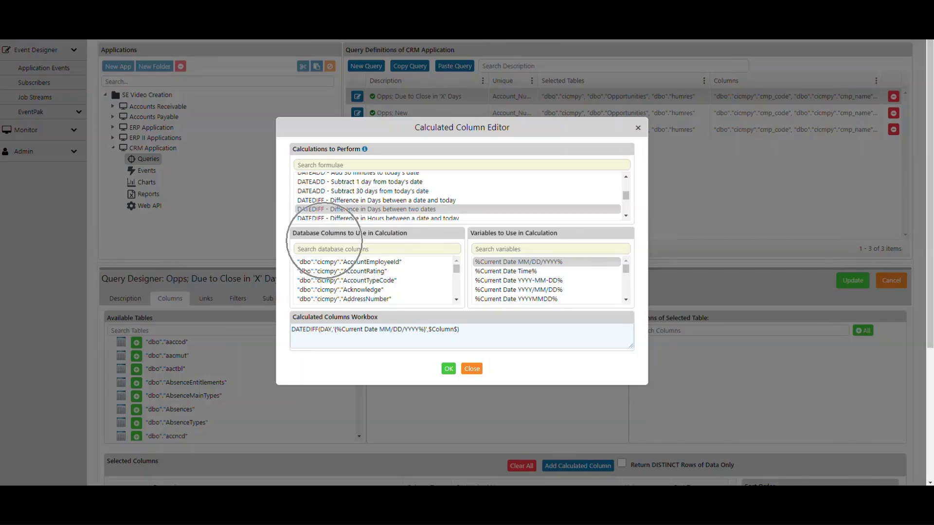
pyautogui.scroll(-5, 374, 280)
pyautogui.scroll(-10, 375, 279)
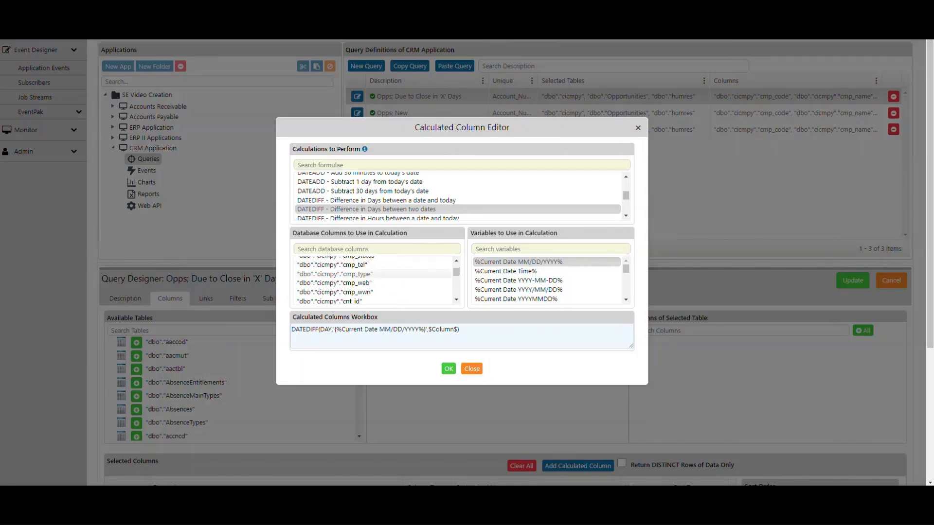
pyautogui.scroll(-10, 374, 285)
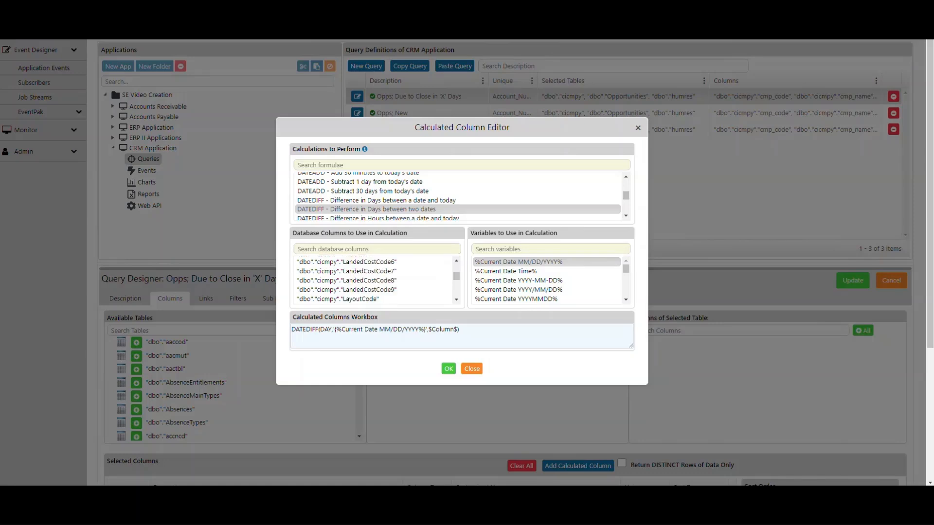
pyautogui.scroll(-20, 375, 285)
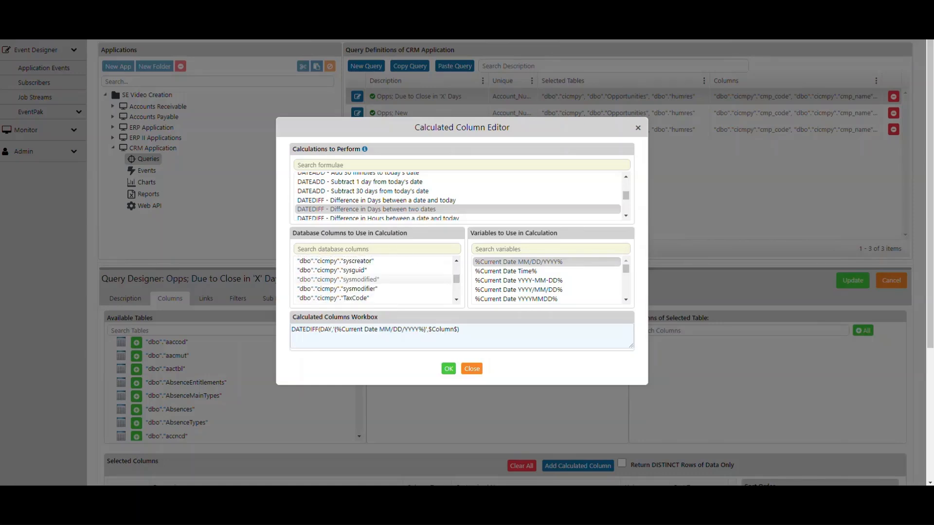
pyautogui.scroll(-20, 374, 280)
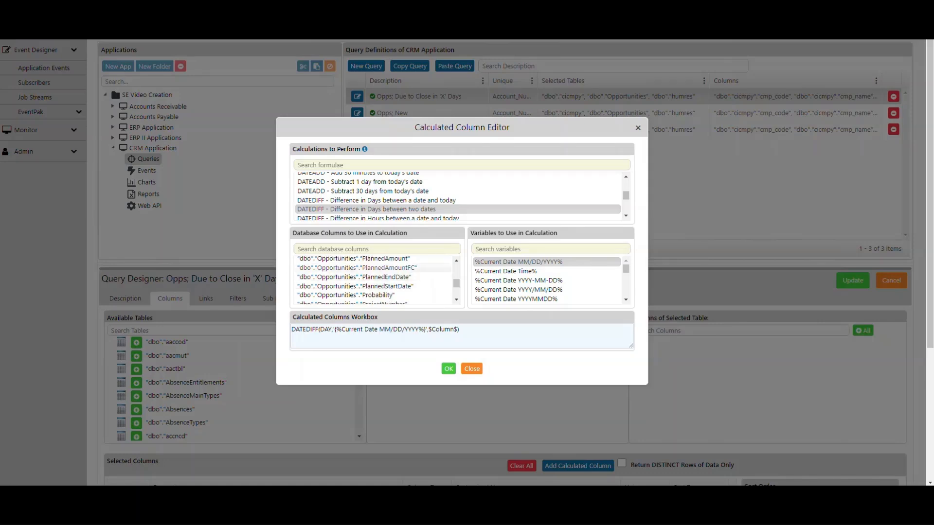
pyautogui.scroll(1, 374, 280)
pyautogui.scroll(-1, 374, 280)
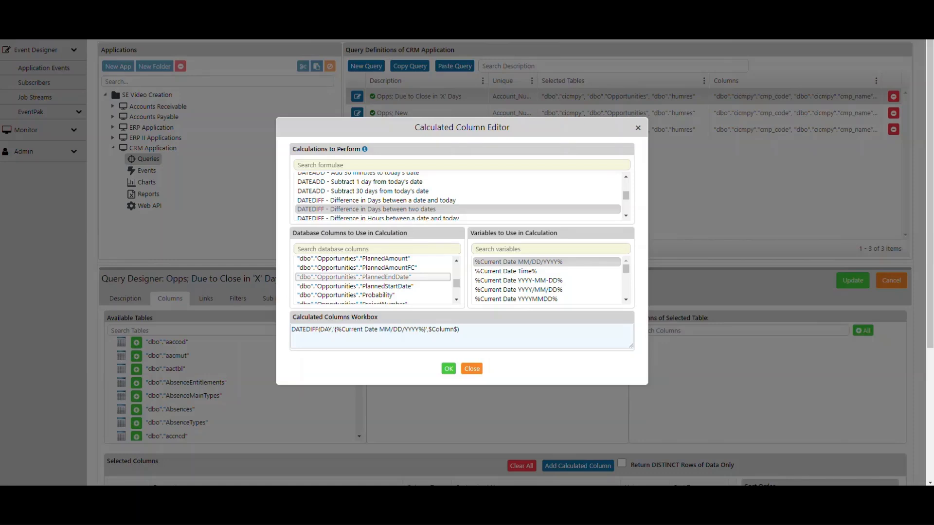
pyautogui.doubleClick(373, 276)
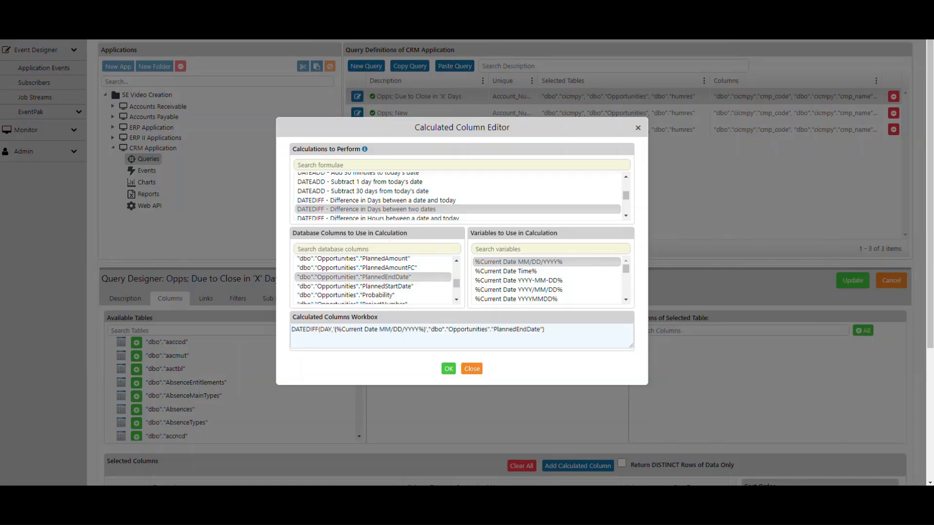
pyautogui.press('ctrl')
pyautogui.press('ctrl')
pyautogui.press('ctrl')
pyautogui.press('ctrl')
pyautogui.click(448, 368)
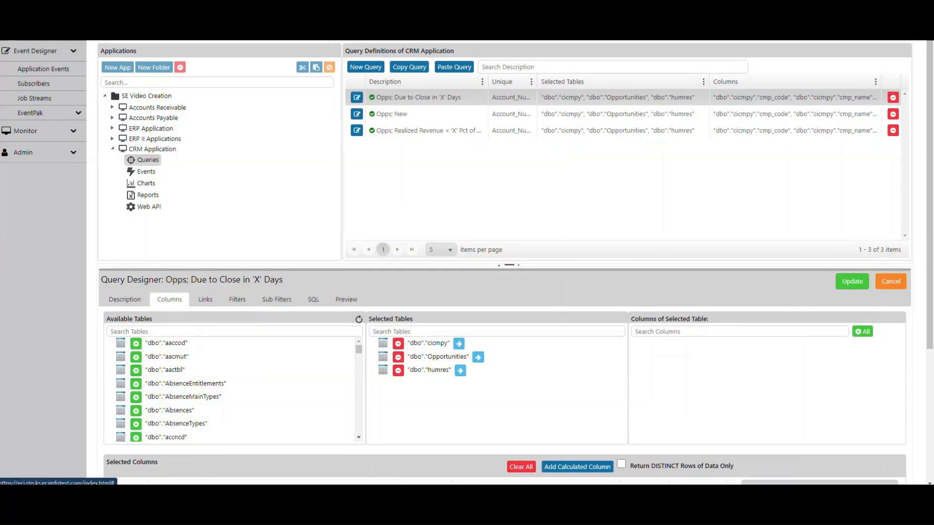
# Find the new DATEDIFF column among the selected columns, review its formula in the editor and close it
pyautogui.scroll(-4, 504, 263)
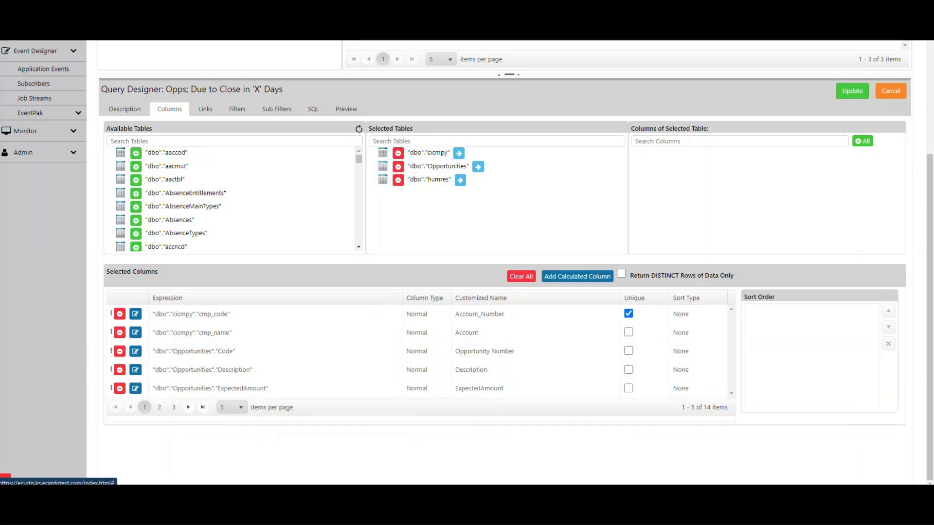
pyautogui.click(173, 407)
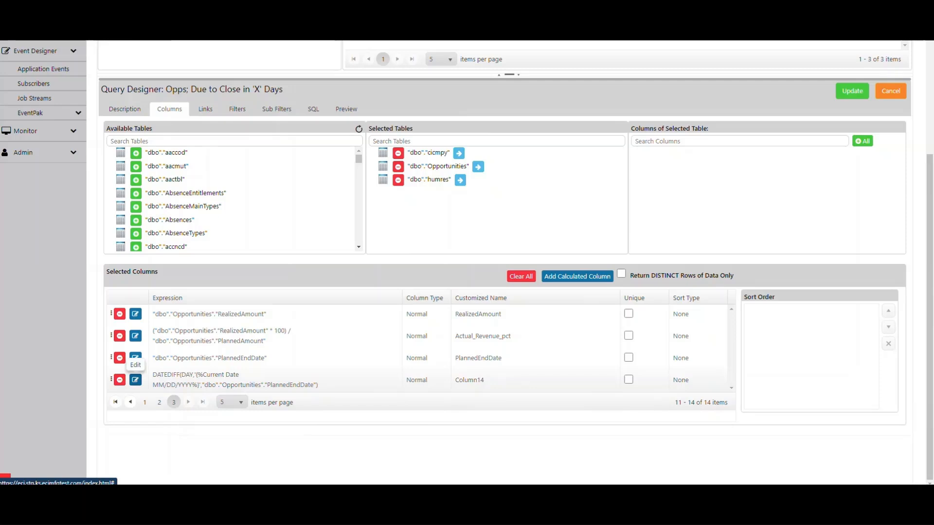
pyautogui.press('ctrl')
pyautogui.press('ctrl')
pyautogui.click(136, 380)
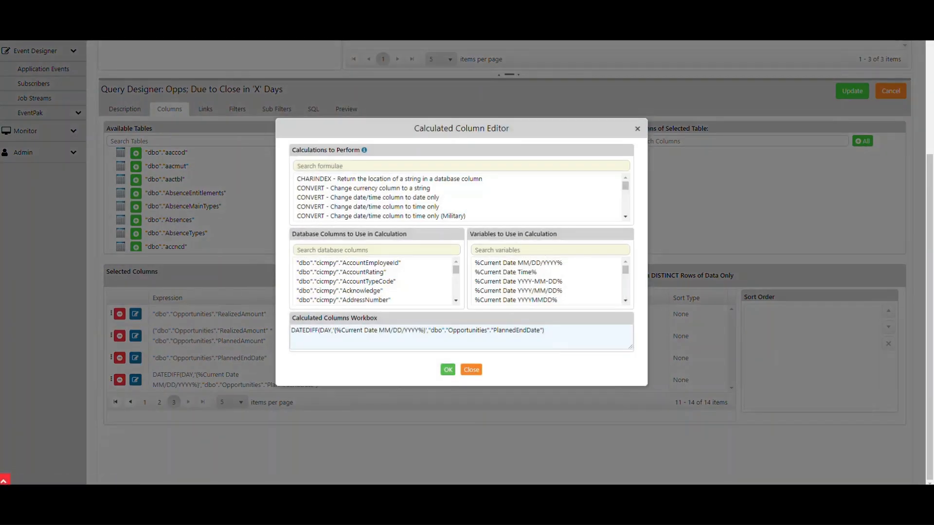
pyautogui.click(447, 369)
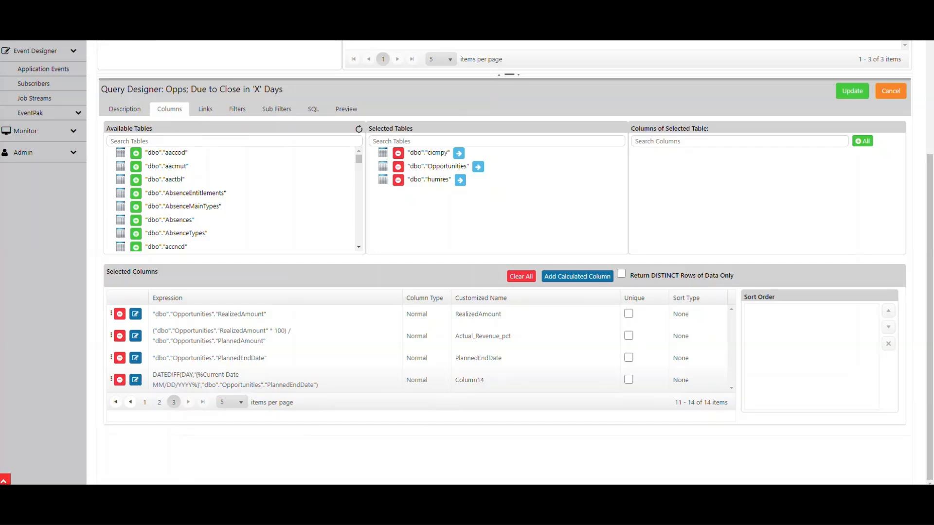
# Set the DATEDIFF column's customized name to Days_Til_Close and check that column in the query preview
pyautogui.click(486, 380)
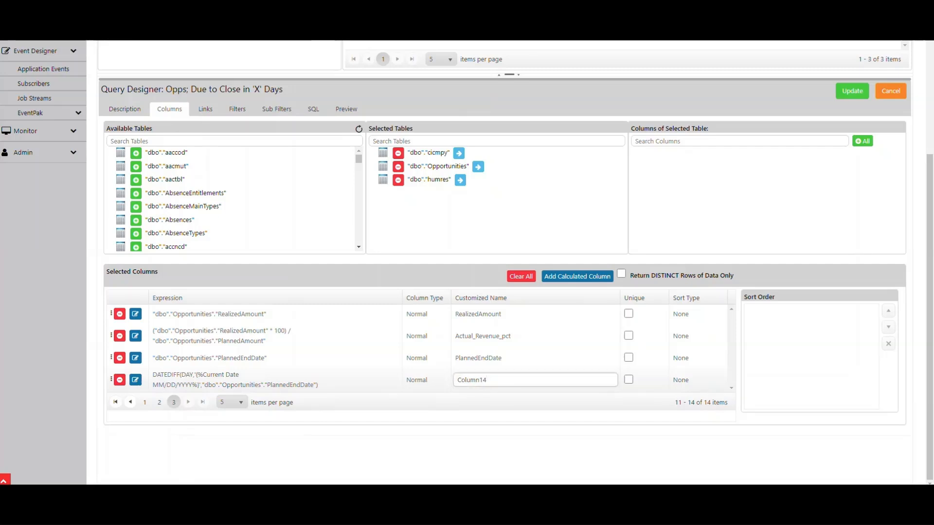
pyautogui.press('BackSpace')
pyautogui.press('BackSpace')
pyautogui.press('BackSpace')
pyautogui.press('BackSpace')
pyautogui.press('BackSpace')
pyautogui.press('BackSpace')
pyautogui.press('BackSpace')
pyautogui.press('BackSpace')
pyautogui.write('Days_Til_Close')
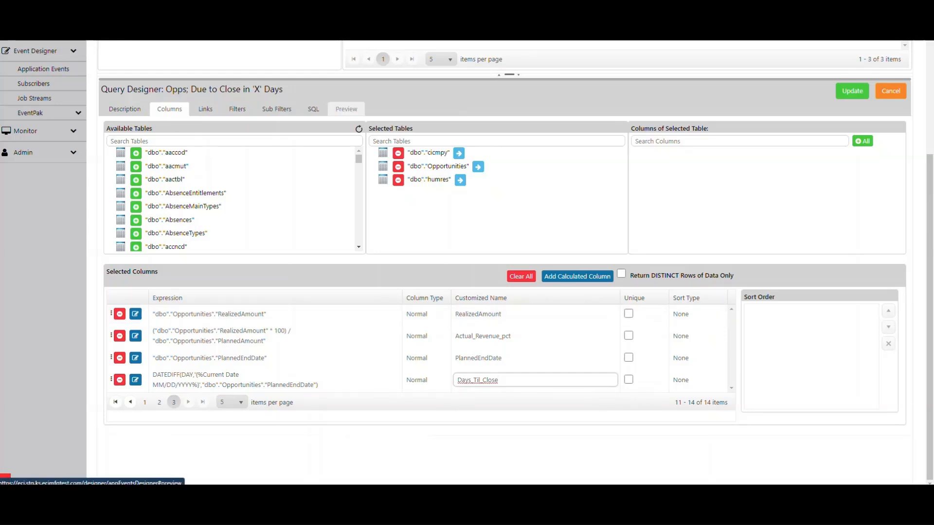
pyautogui.click(343, 110)
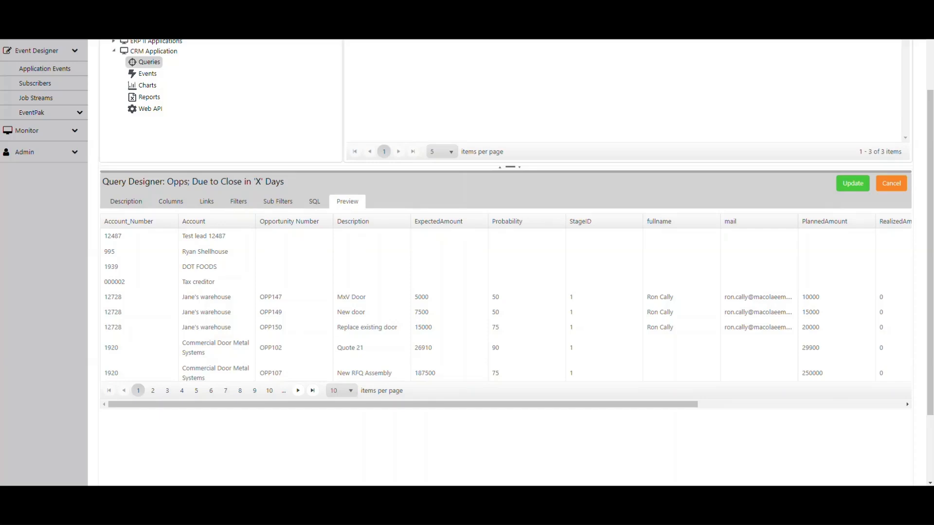
pyautogui.moveTo(403, 404); pyautogui.dragTo(608, 404)
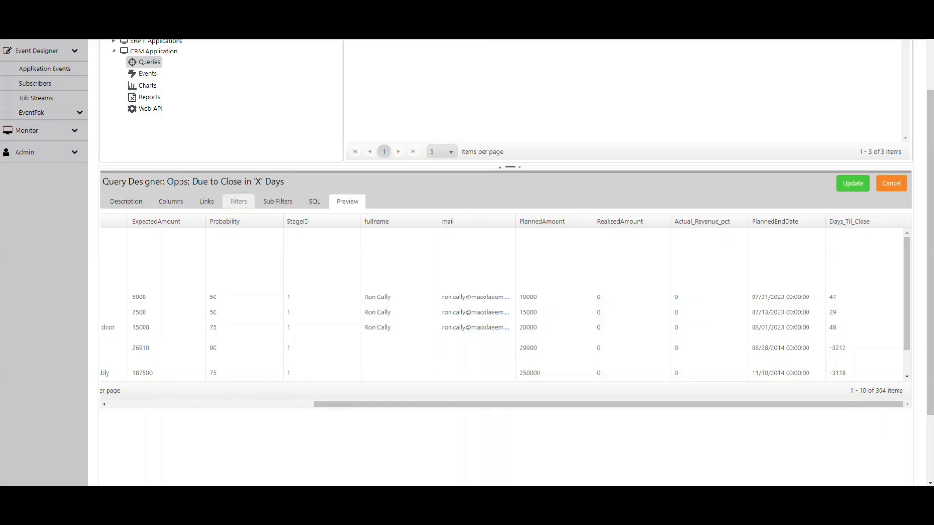
# Start a calculated filter column for the query using the formula "DATEDIFF - Difference in Days between two dates"
pyautogui.click(239, 201)
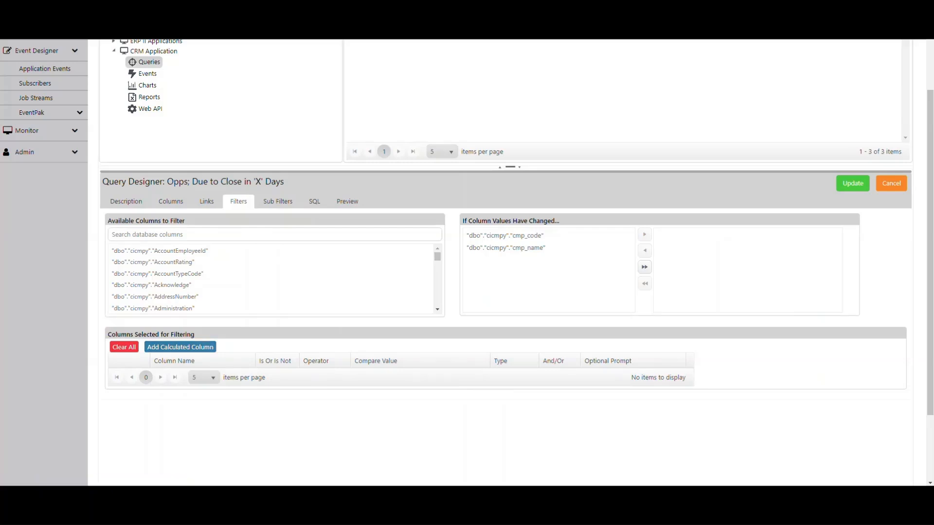
pyautogui.click(180, 346)
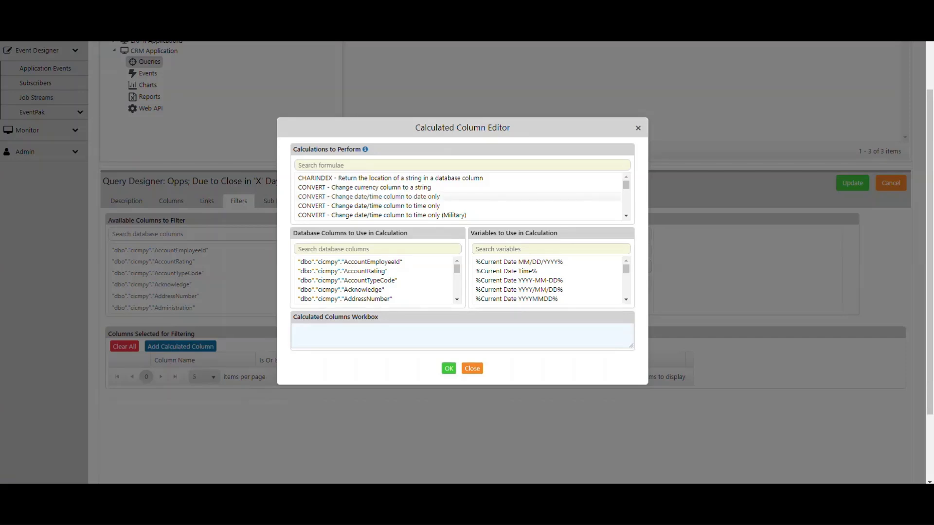
pyautogui.scroll(-1, 460, 197)
pyautogui.scroll(-1, 459, 199)
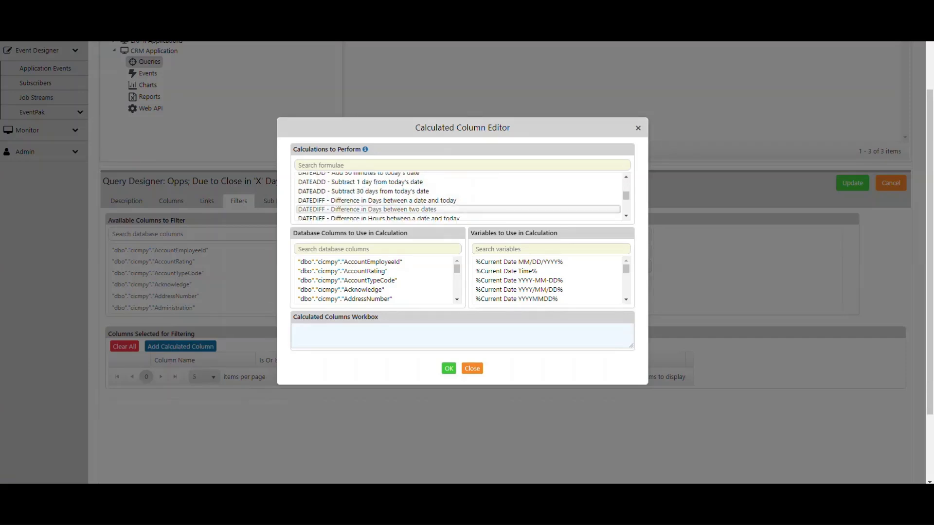
pyautogui.click(369, 209)
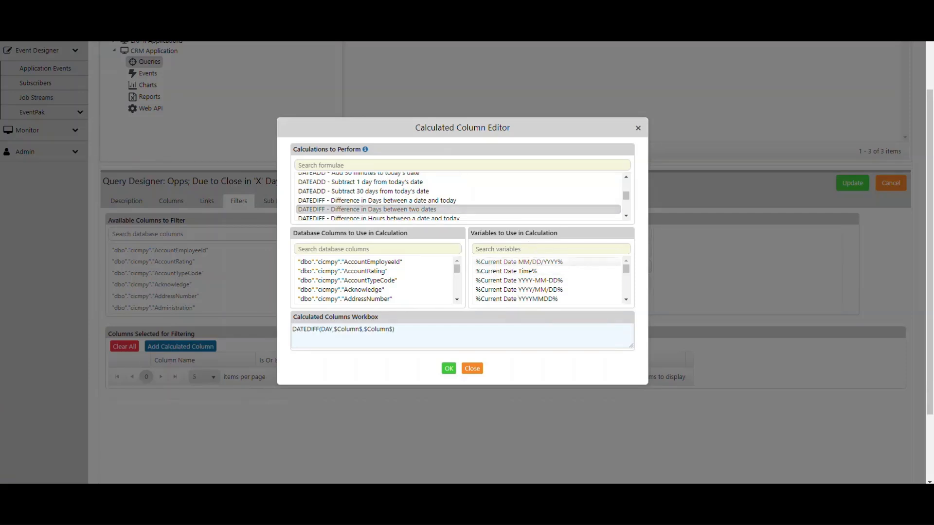
# Fill the filter's DATEDIFF formula with %Current Date MM/DD/YYYY% and "dbo"."Opportunities"."PlannedEndDate", and add it to the filtering columns
pyautogui.click(501, 262)
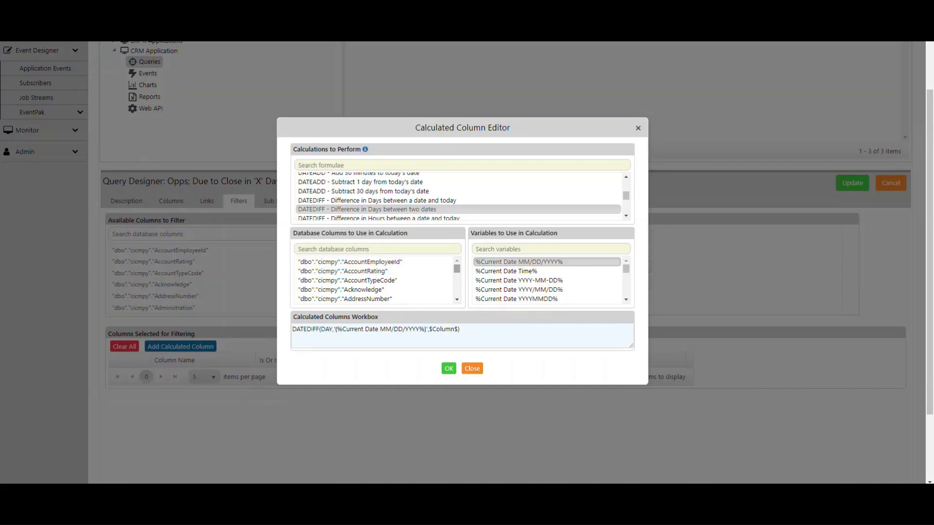
pyautogui.moveTo(457, 268); pyautogui.dragTo(457, 279)
pyautogui.scroll(-9, 419, 280)
pyautogui.scroll(-10, 418, 281)
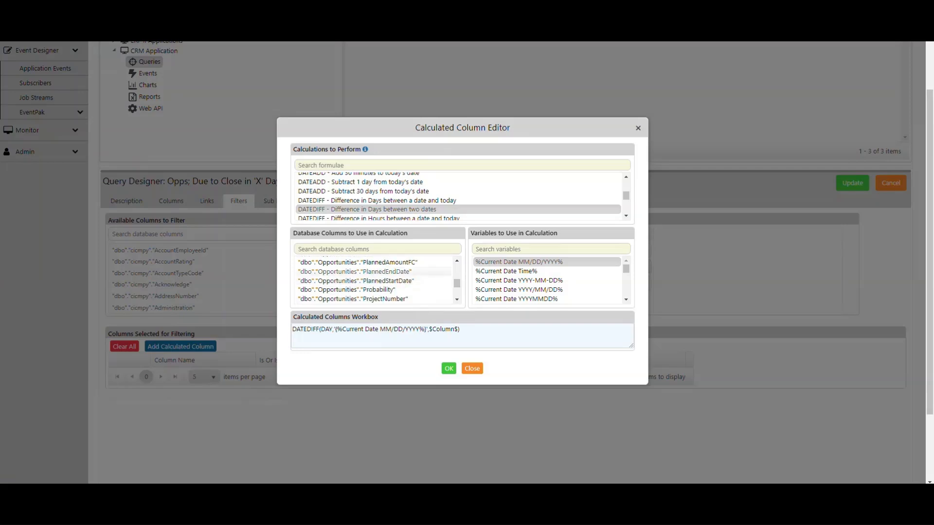
pyautogui.click(419, 272)
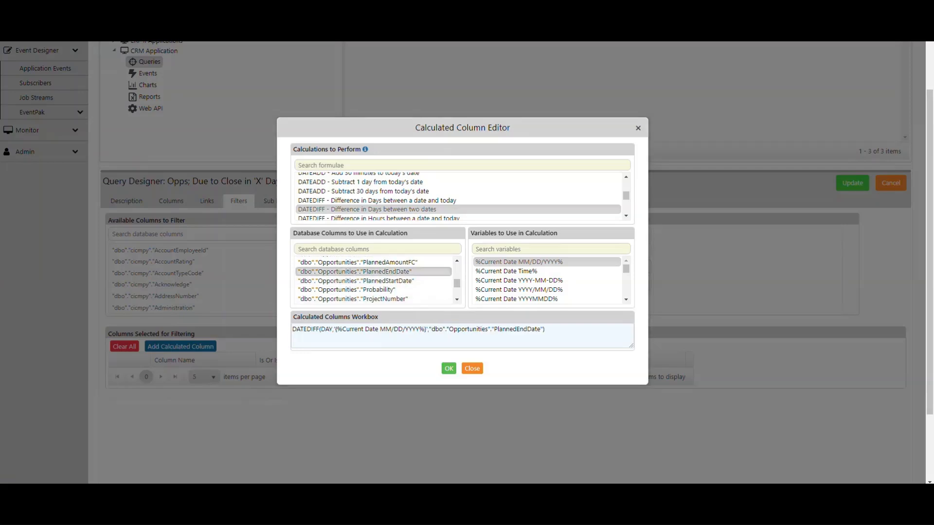
pyautogui.click(449, 368)
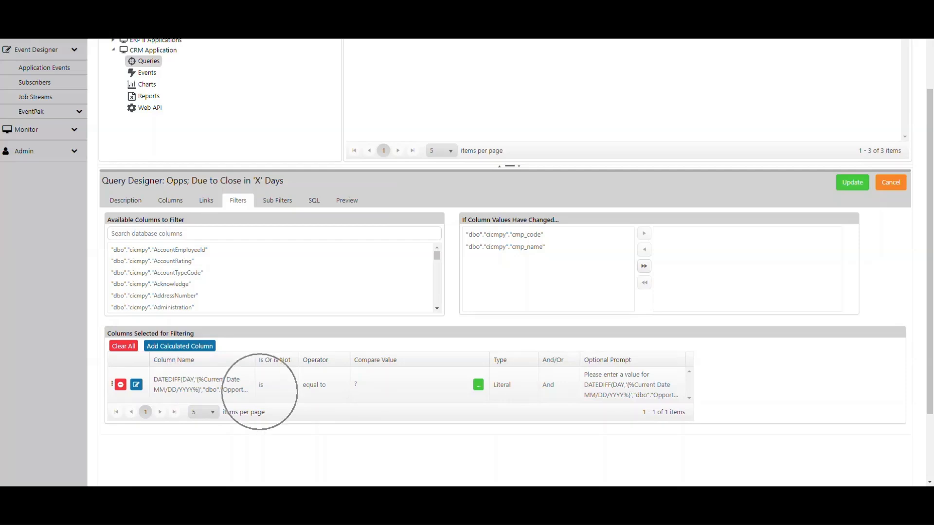
# Set the DATEDIFF filter's operator to less than or equal to
pyautogui.click(323, 385)
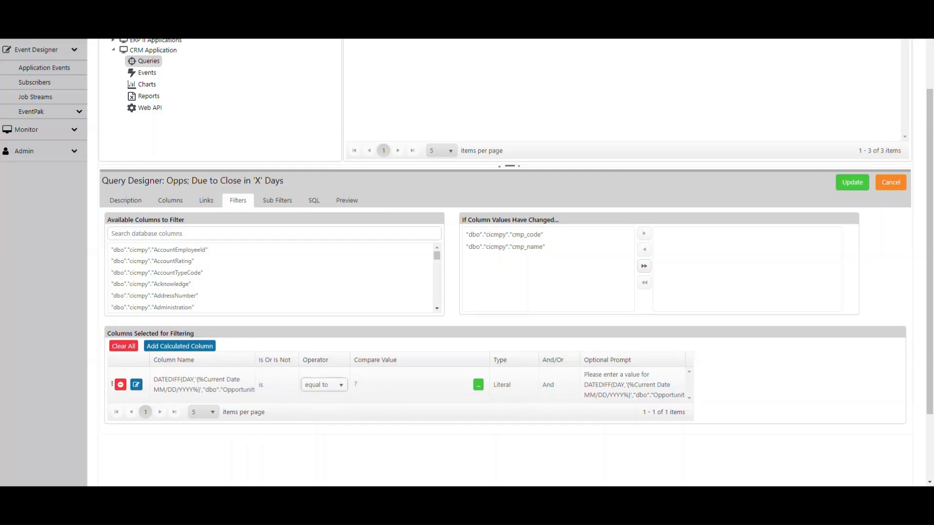
pyautogui.click(325, 385)
pyautogui.scroll(-1, 321, 323)
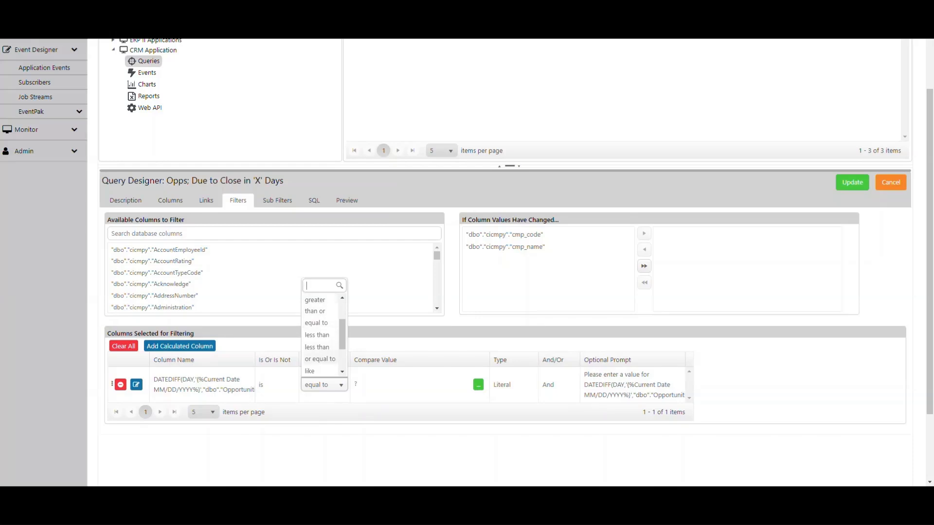
pyautogui.click(319, 353)
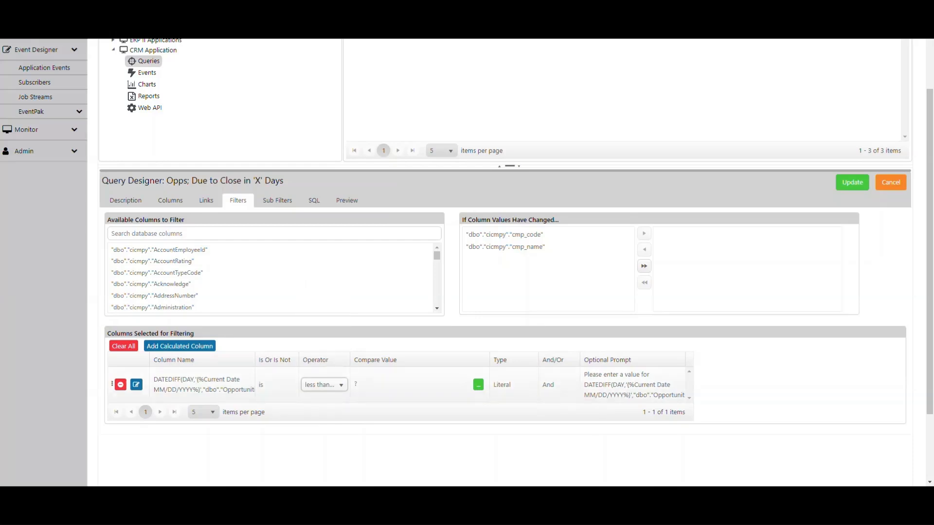
pyautogui.press('ctrl')
# Try 7 and 14 as the DATEDIFF filter's compare value and restore it to ?
pyautogui.click(366, 384)
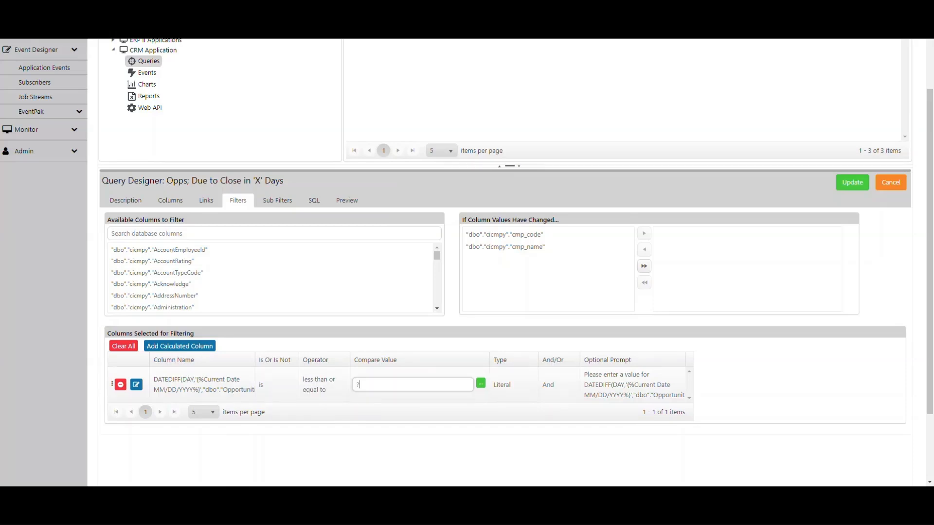
pyautogui.press('BackSpace')
pyautogui.write('7')
pyautogui.press('BackSpace')
pyautogui.write('14')
pyautogui.press('BackSpace')
pyautogui.press('BackSpace')
pyautogui.write('7')
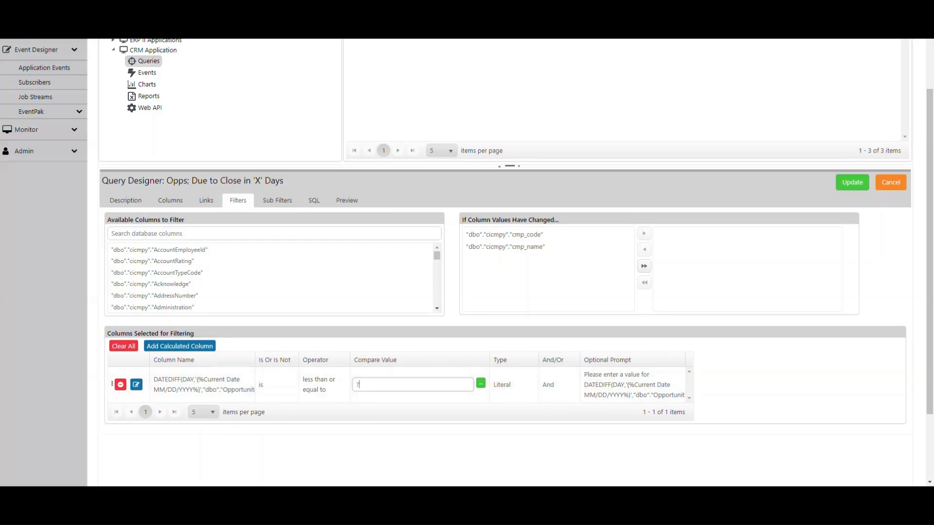
pyautogui.press('Tab')
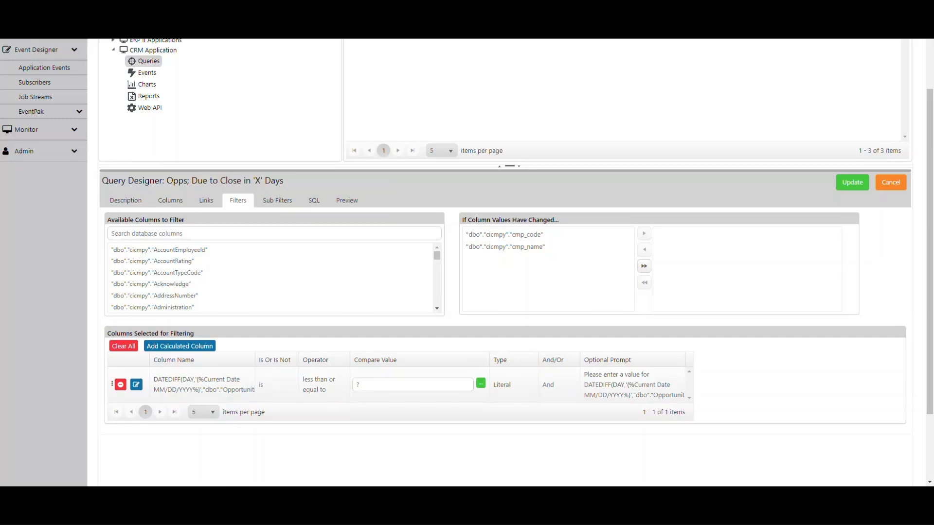
# Replace the DATEDIFF filter's optional prompt with "Opp due to close in how many days?"
pyautogui.press('Tab')
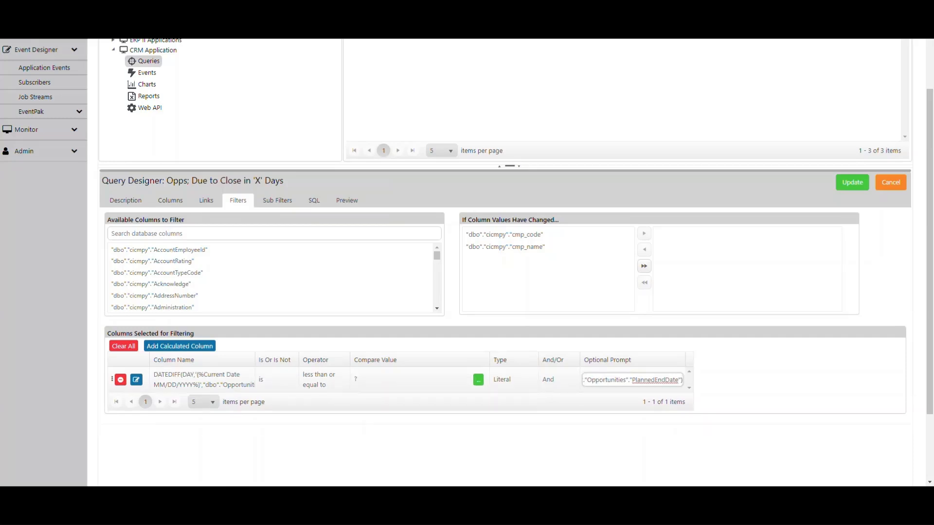
pyautogui.hotkey('ctrl', 'a')
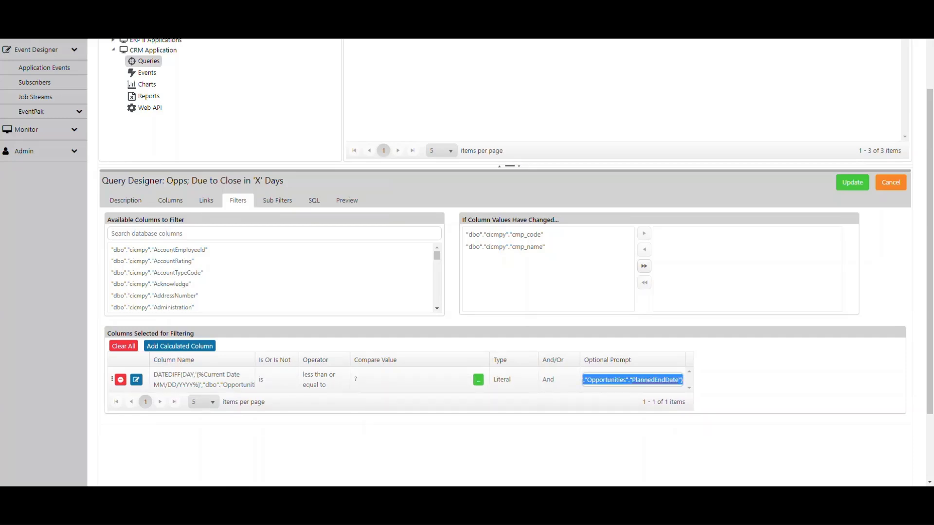
pyautogui.write('O')
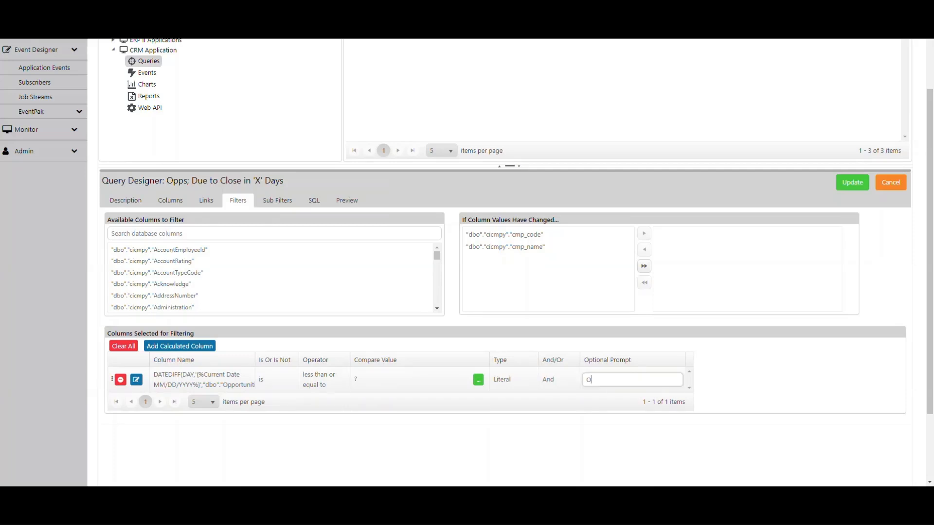
pyautogui.write('pp due to close inhow many')
pyautogui.press('BackSpace')
pyautogui.press('BackSpace')
pyautogui.press('BackSpace')
pyautogui.press('BackSpace')
pyautogui.press('BackSpace')
pyautogui.press('BackSpace')
pyautogui.press('BackSpace')
pyautogui.press('BackSpace')
pyautogui.press('BackSpace')
pyautogui.write('how')
pyautogui.write('y days?')
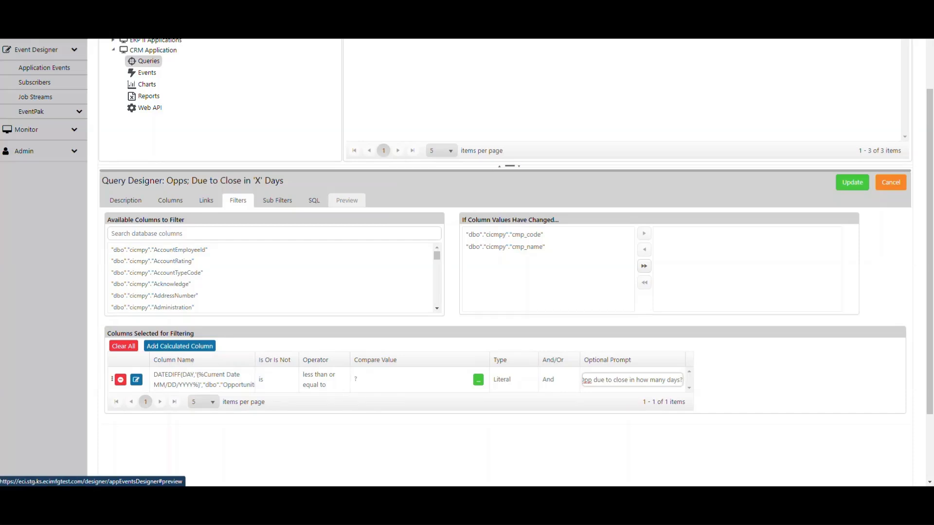
# Preview the query with 30 as the answer to the days prompt and check the Days_Til_Close column
pyautogui.click(350, 200)
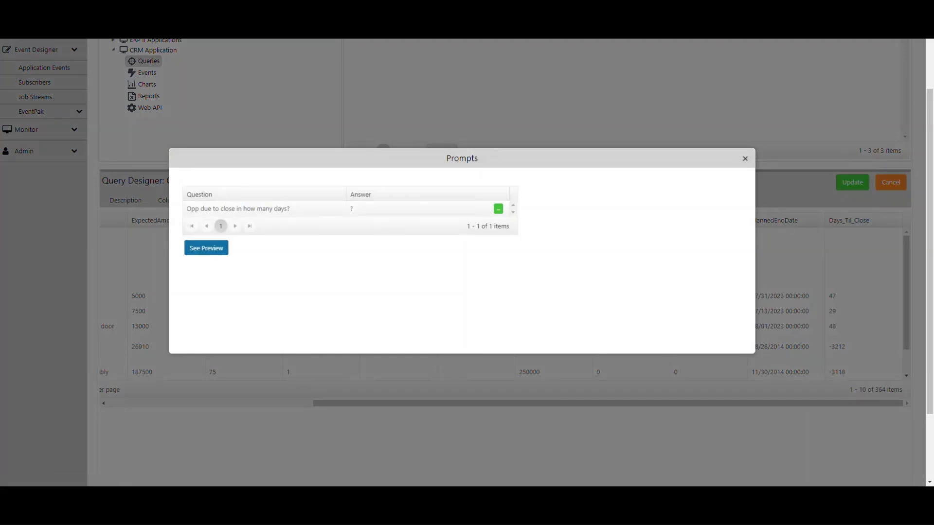
pyautogui.click(370, 210)
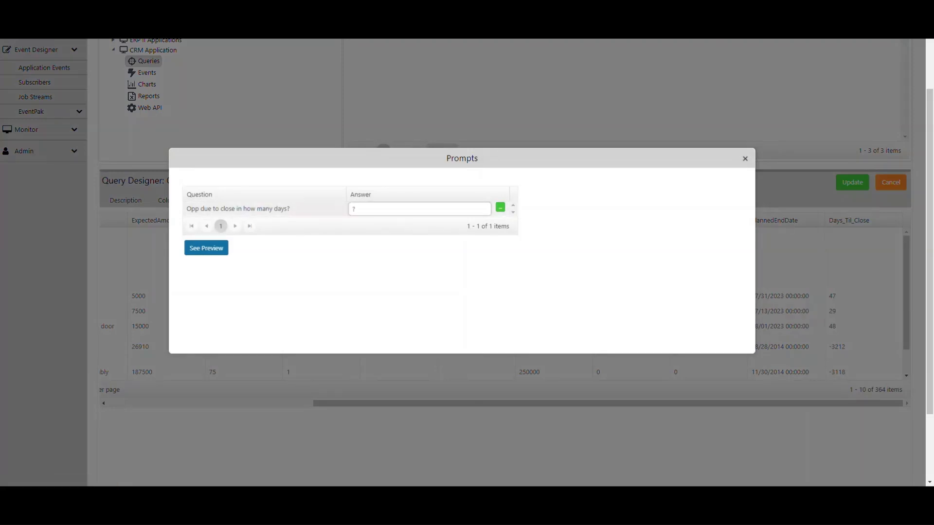
pyautogui.write('30')
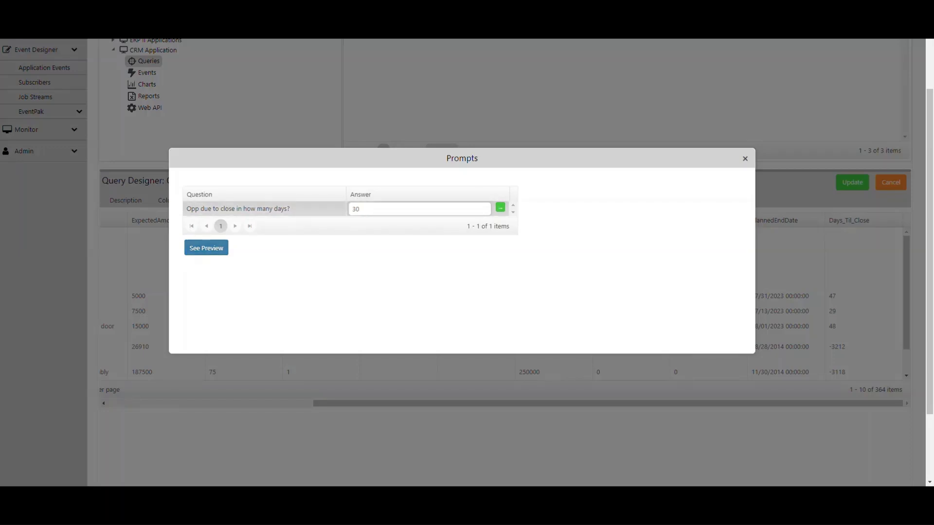
pyautogui.click(206, 248)
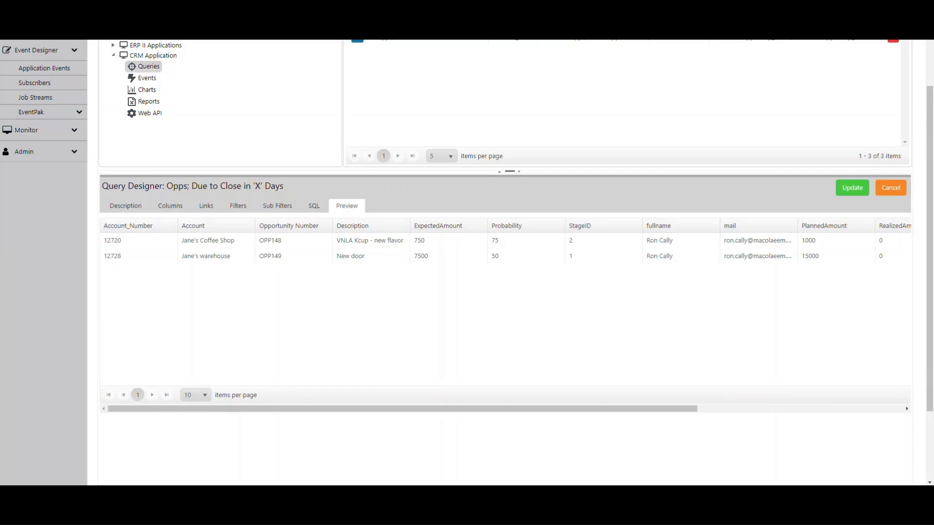
pyautogui.moveTo(340, 409); pyautogui.dragTo(546, 409)
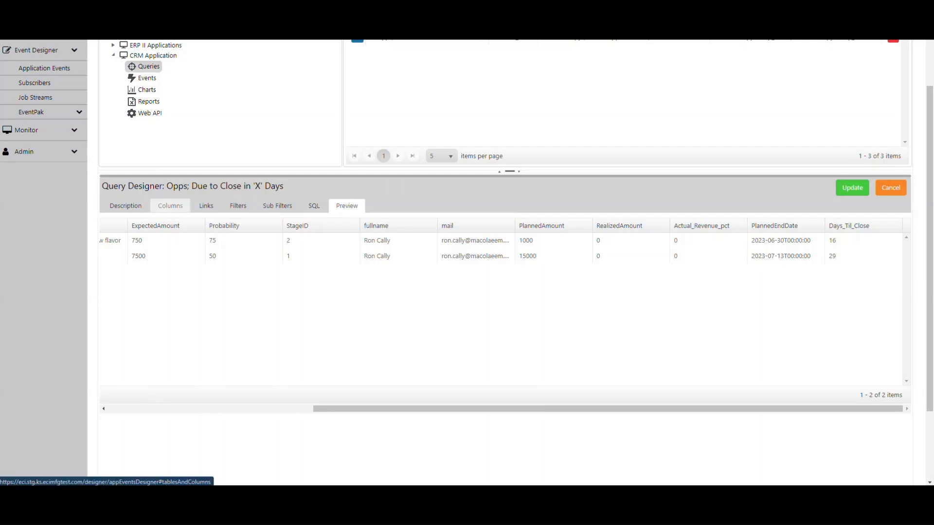
# Start another calculated column for the query and look through the available formulae, including the DATEDIFF variants
pyautogui.click(178, 206)
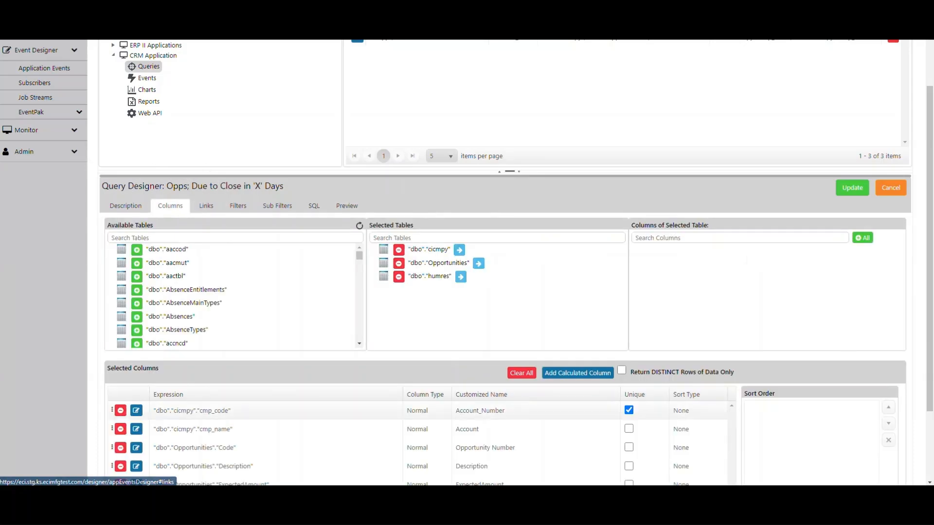
pyautogui.click(577, 373)
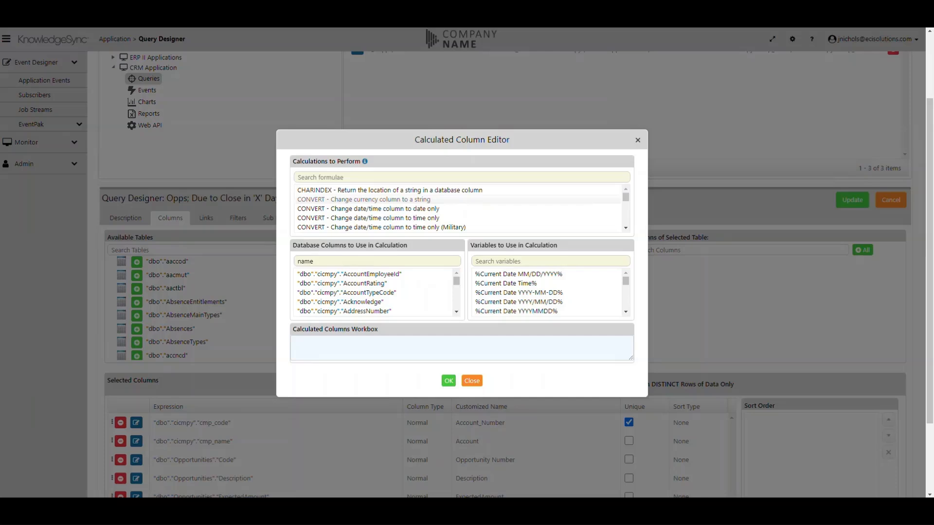
pyautogui.scroll(-2, 365, 198)
pyautogui.scroll(-2, 364, 207)
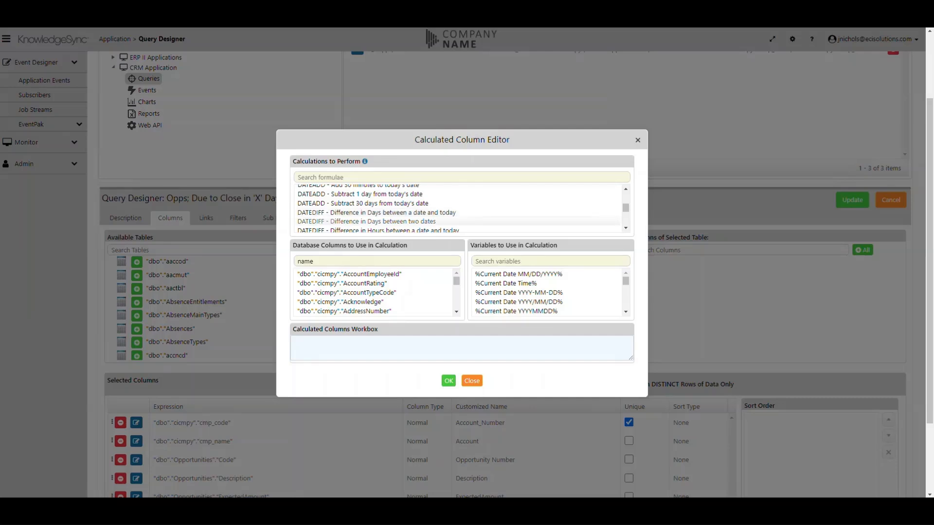
pyautogui.click(364, 221)
pyautogui.click(314, 221)
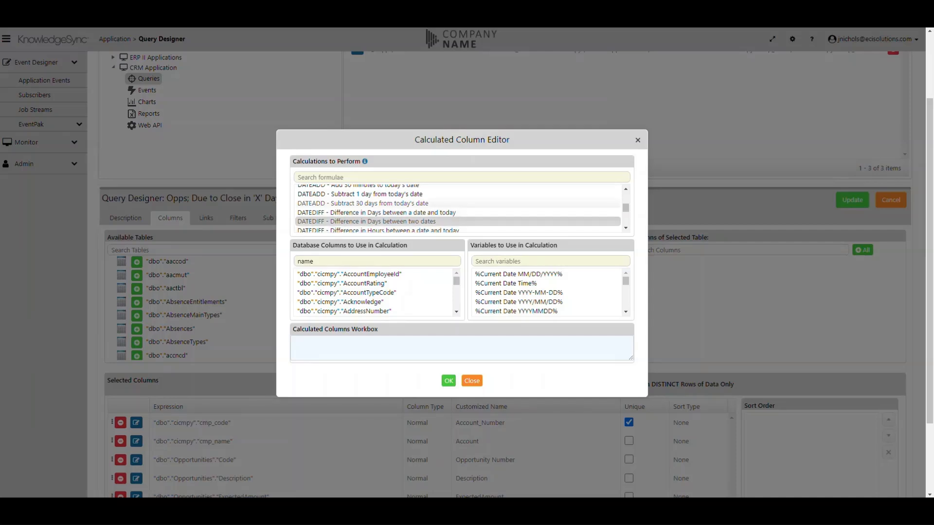
pyautogui.scroll(-4, 457, 208)
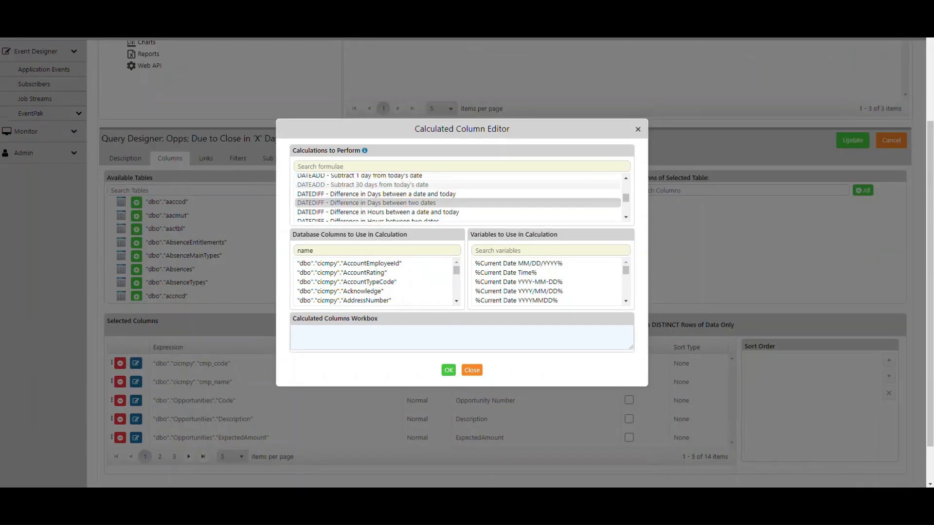
pyautogui.scroll(-2, 457, 196)
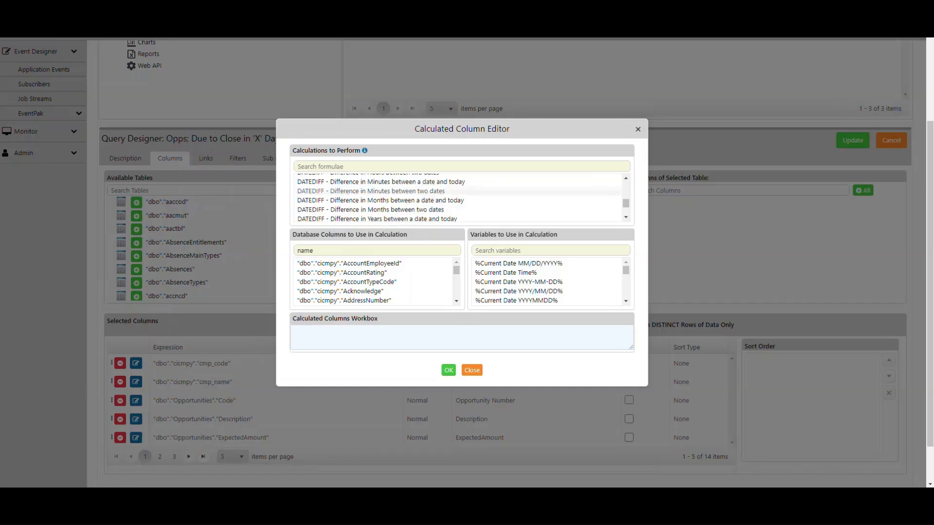
pyautogui.scroll(-2, 457, 197)
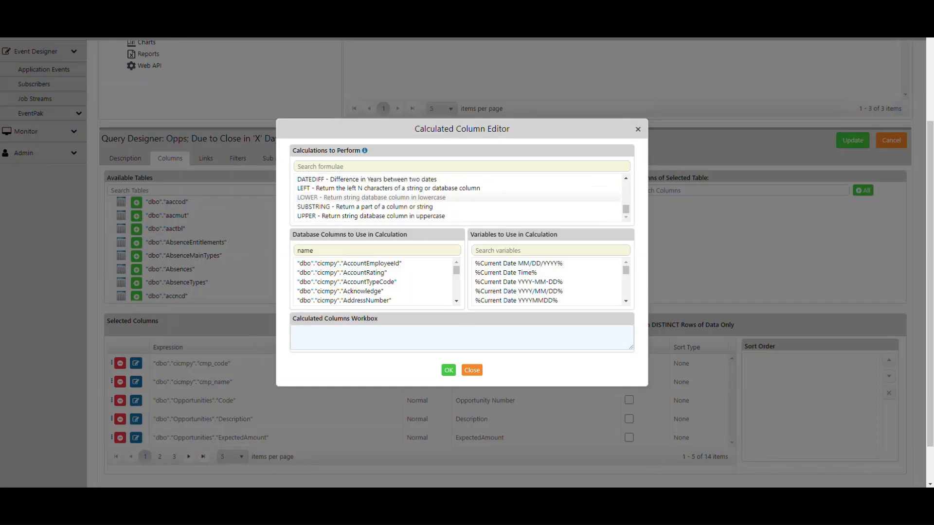
# Highlight the formula "SUBSTRING - Return a part of a column or string", accept the calculated column and update the query
pyautogui.click(365, 207)
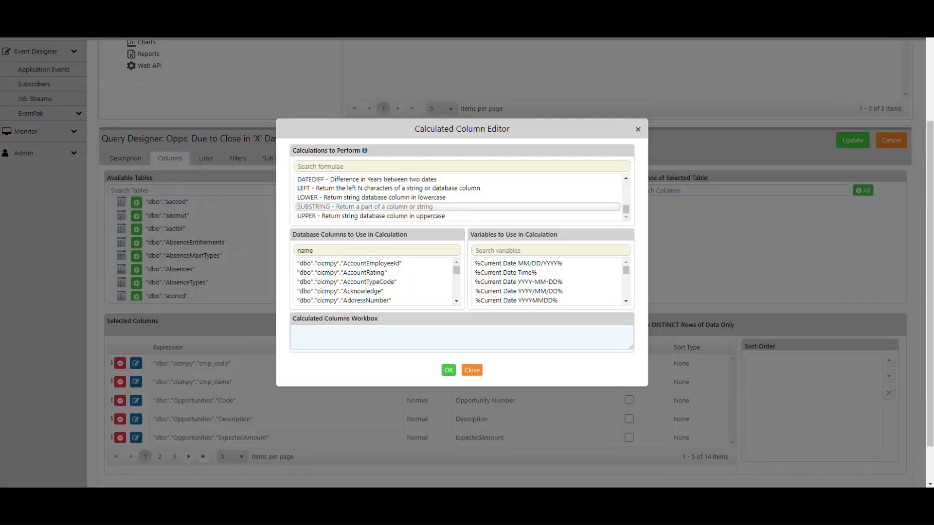
pyautogui.click(405, 206)
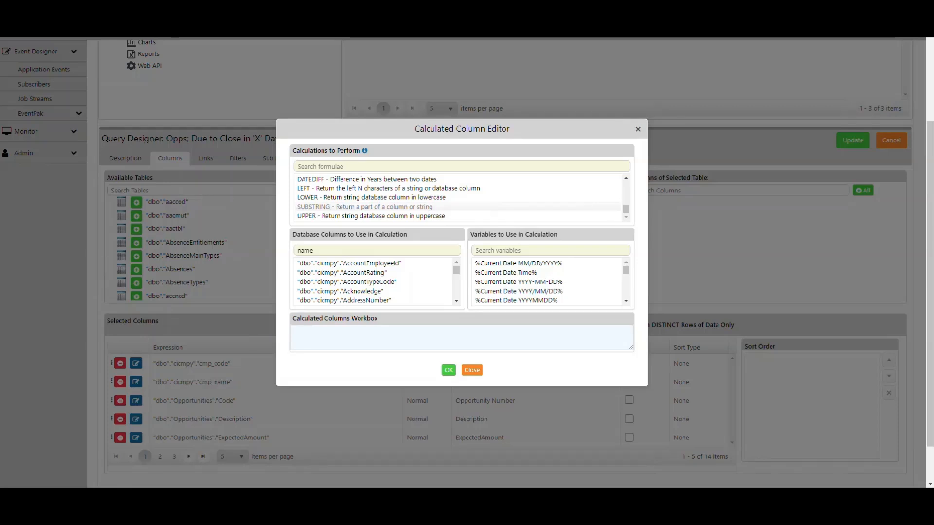
pyautogui.click(365, 207)
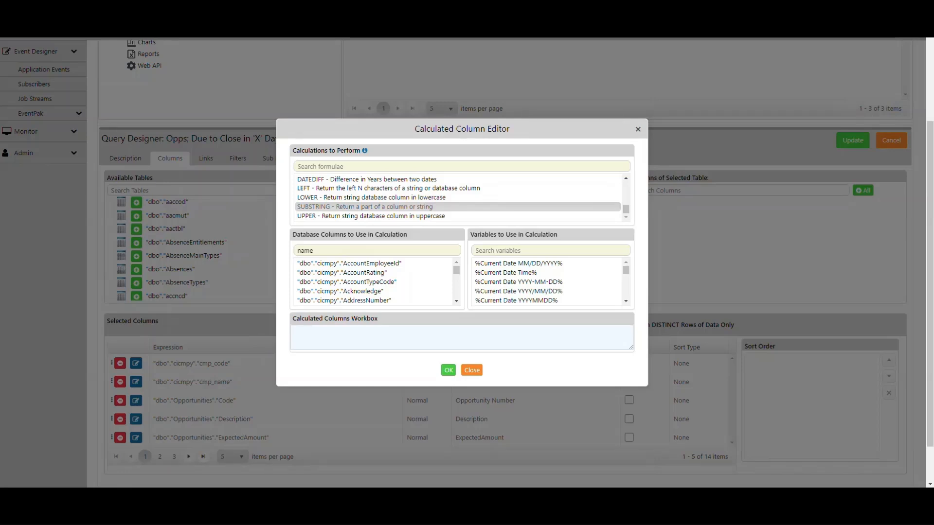
pyautogui.click(448, 370)
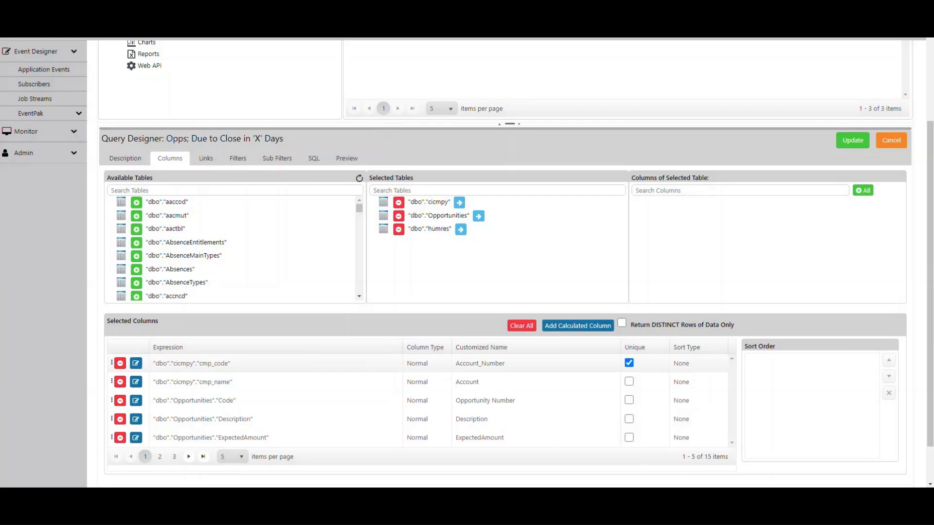
pyautogui.click(852, 140)
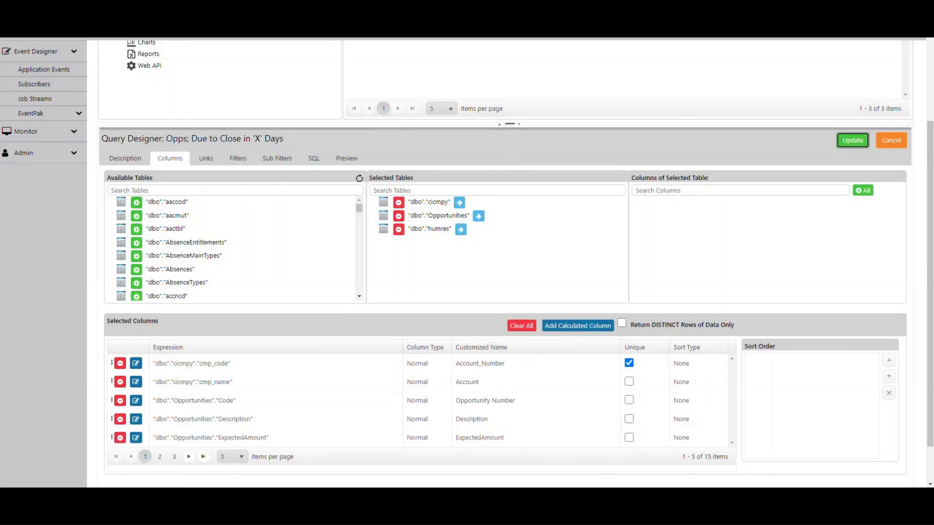